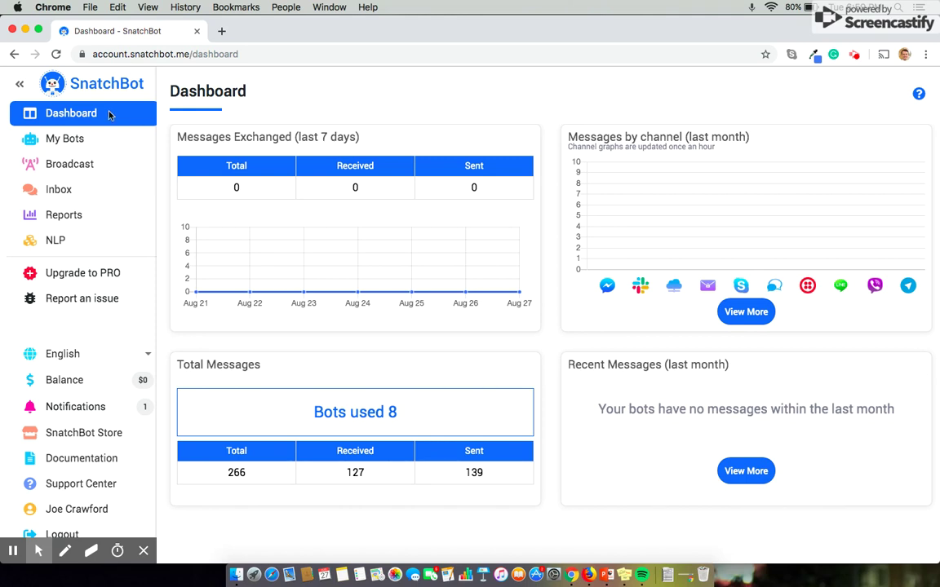
Step: Start a new bot from My Bots named 'Joebot2.0' with description 'Test chatbot'
{"action": "left_click", "coordinate": [80, 141]}
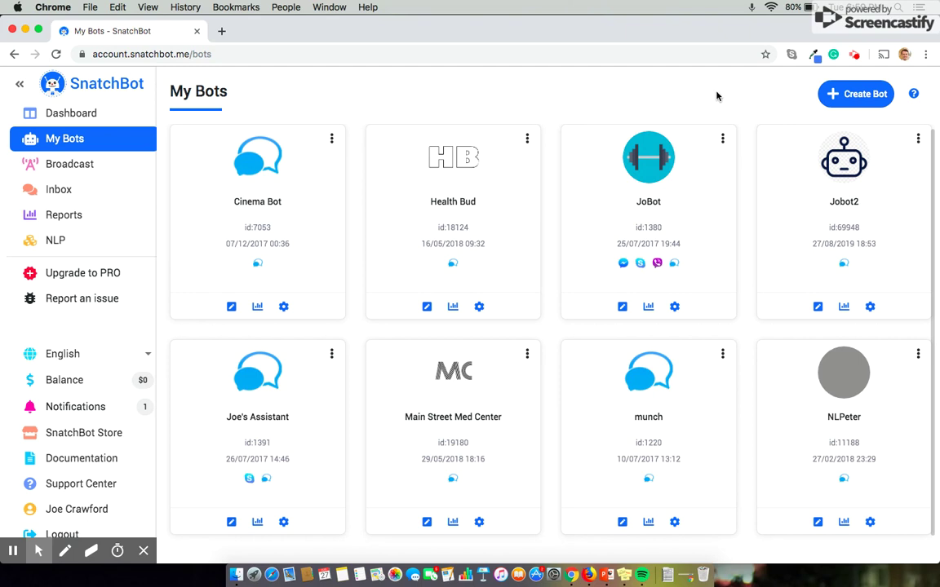
{"action": "left_click", "coordinate": [845, 92]}
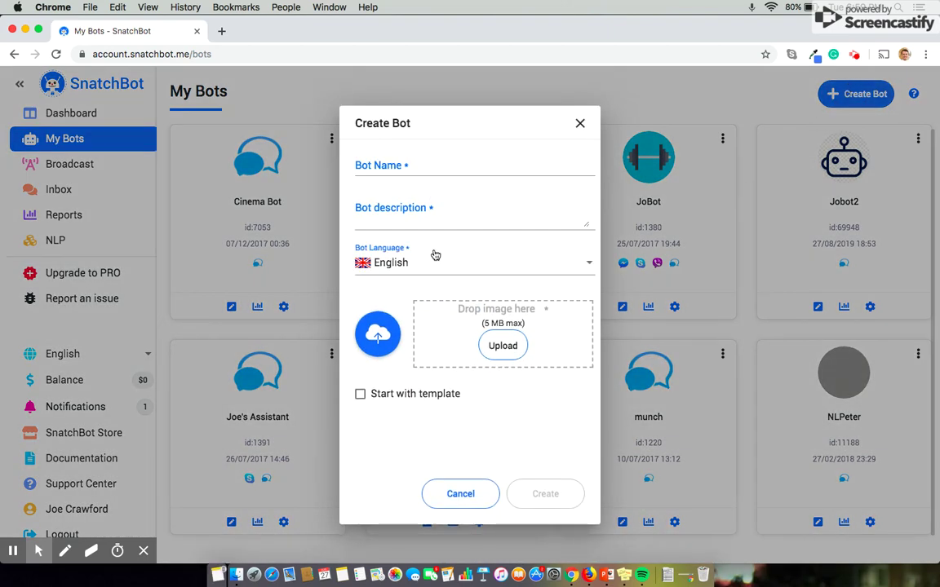
{"action": "left_click", "coordinate": [426, 166]}
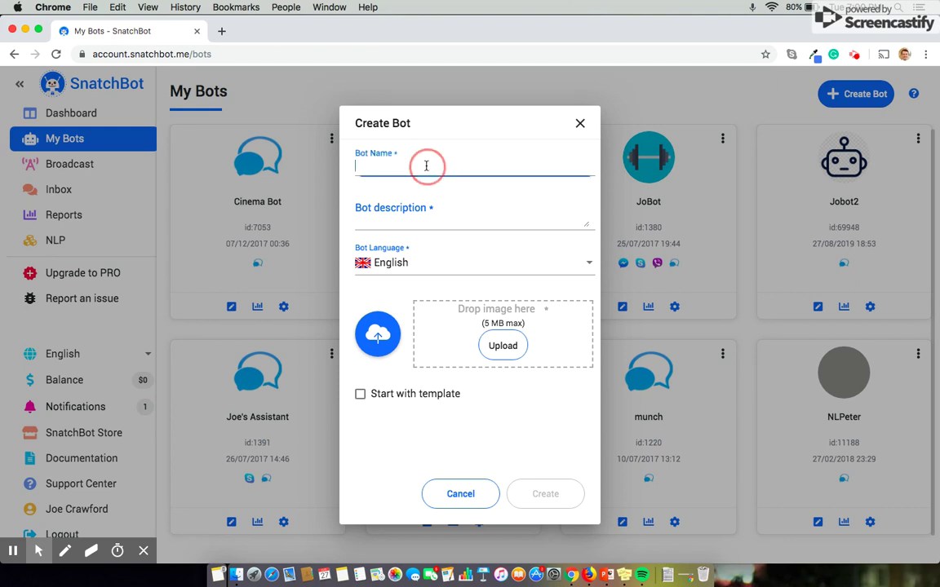
{"action": "type", "text": "Joebo"}
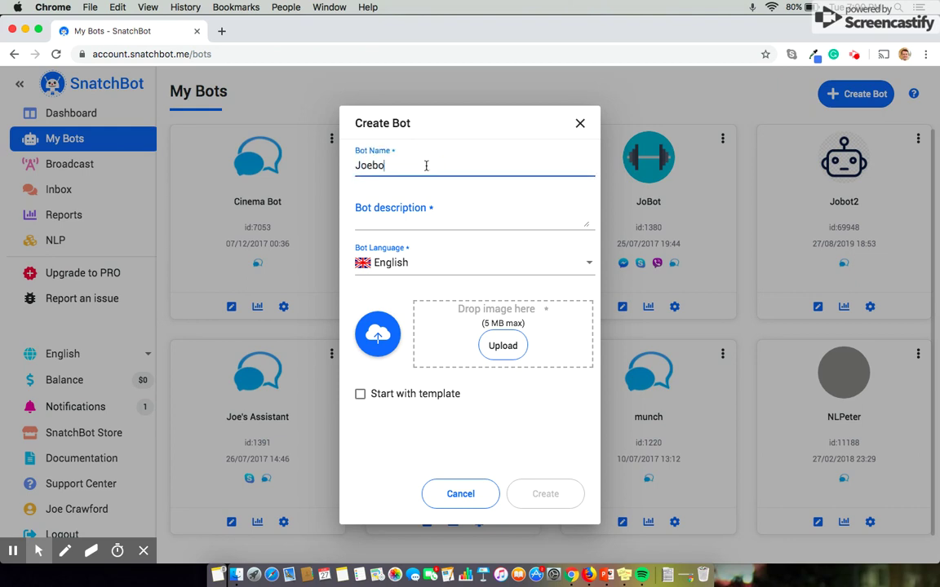
{"action": "type", "text": "t2.0"}
{"action": "left_click", "coordinate": [416, 218]}
{"action": "type", "text": "Tes"}
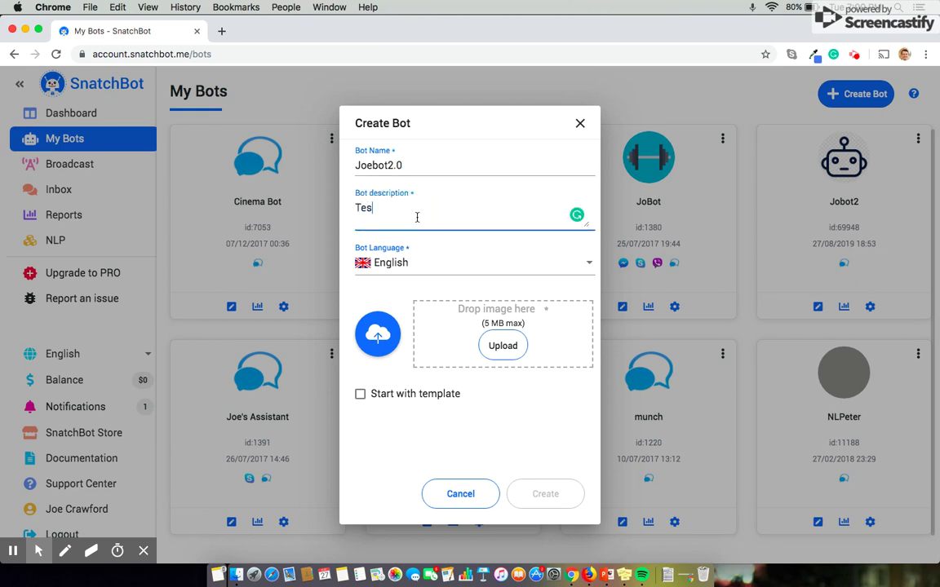
{"action": "type", "text": "t chatbot"}
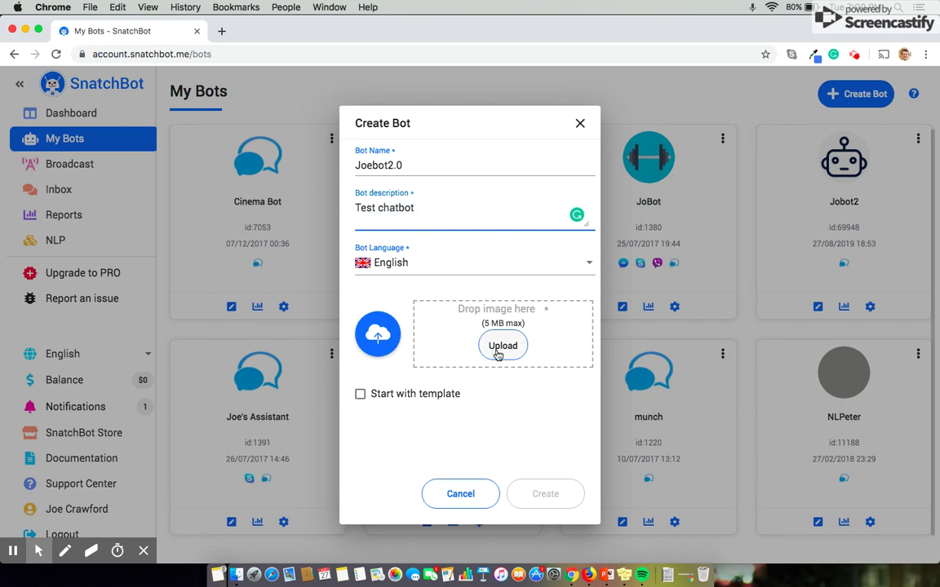
Step: Upload BOTIMAGE.png as the bot image and create the bot
{"action": "left_click", "coordinate": [498, 354]}
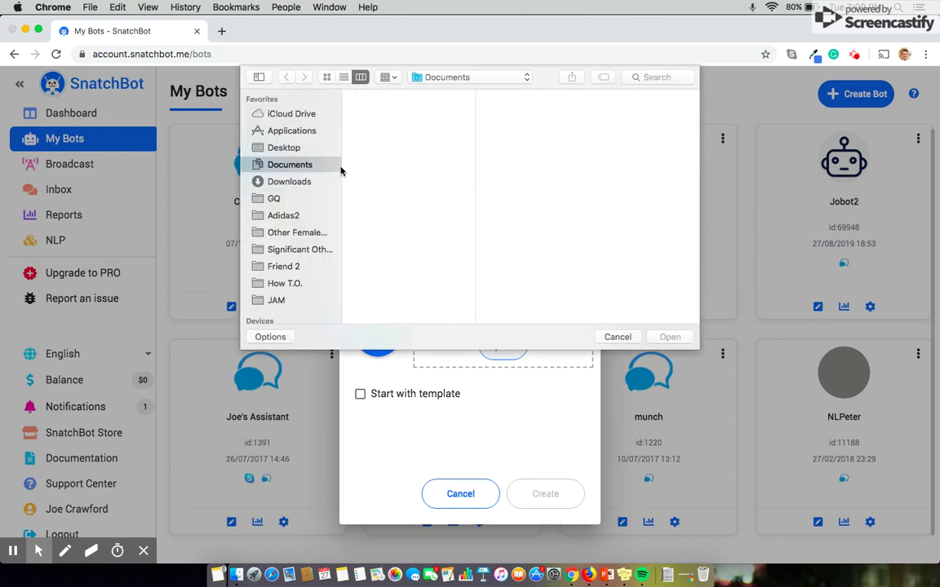
{"action": "left_click", "coordinate": [394, 111]}
{"action": "double_click", "coordinate": [394, 112]}
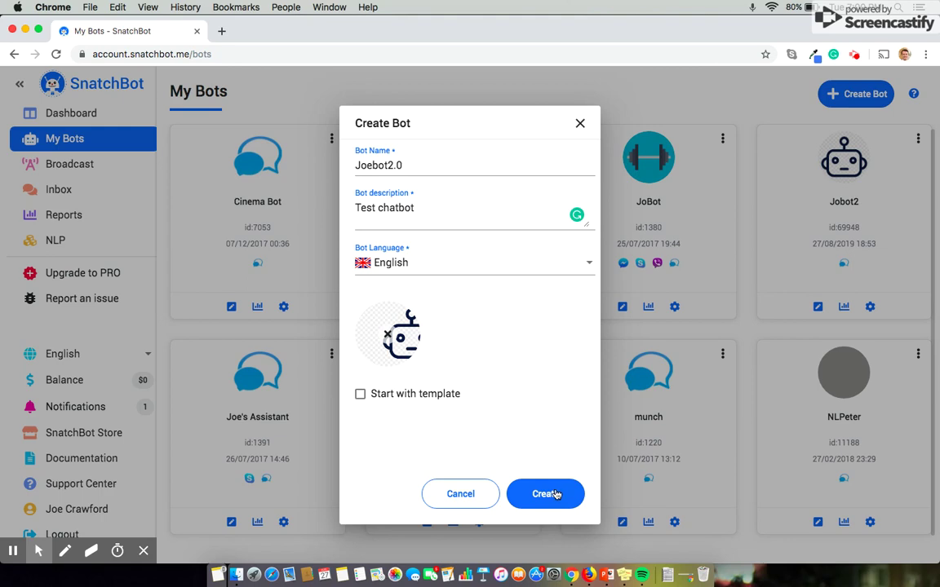
{"action": "left_click", "coordinate": [554, 494]}
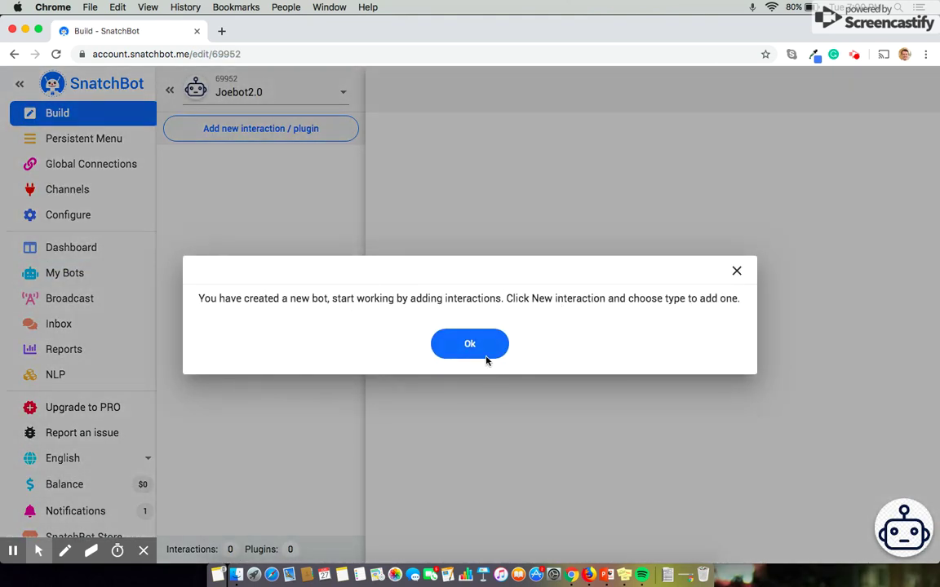
Step: Dismiss the confirmation and add a Bot Statement interaction renamed 'Hello' to Joebot2.0
{"action": "left_click", "coordinate": [483, 349]}
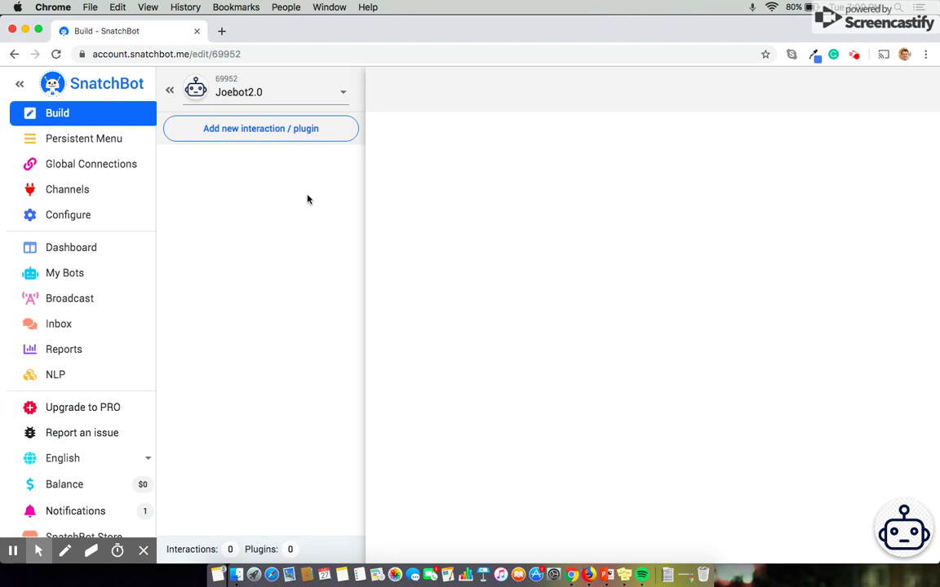
{"action": "left_click", "coordinate": [292, 131]}
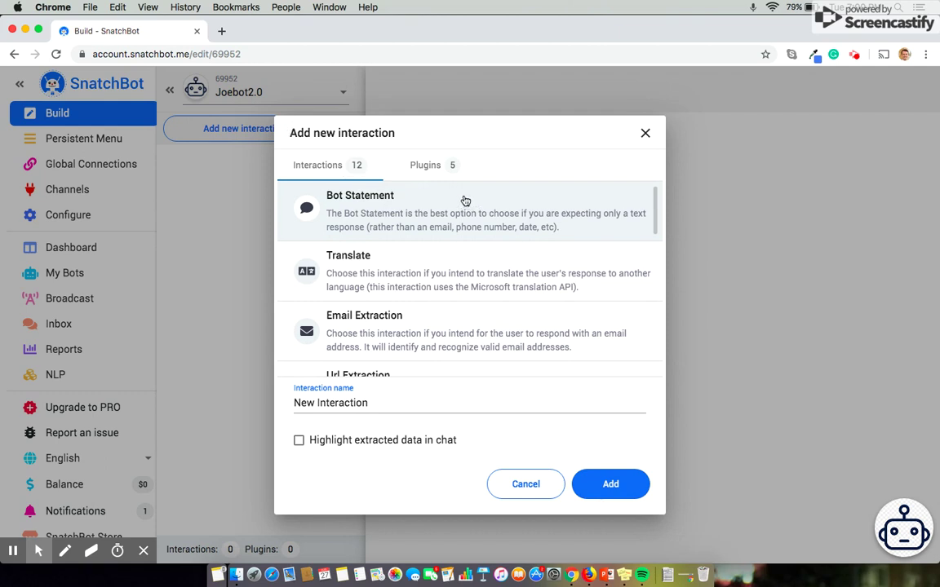
{"action": "left_click", "coordinate": [441, 163]}
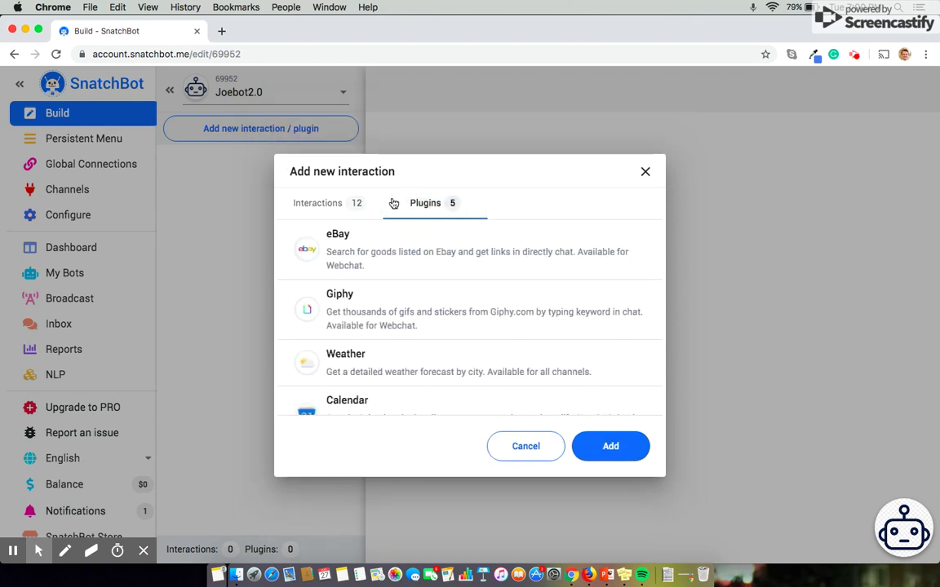
{"action": "scroll", "coordinate": [406, 362], "scroll_direction": "down", "scroll_amount": 2}
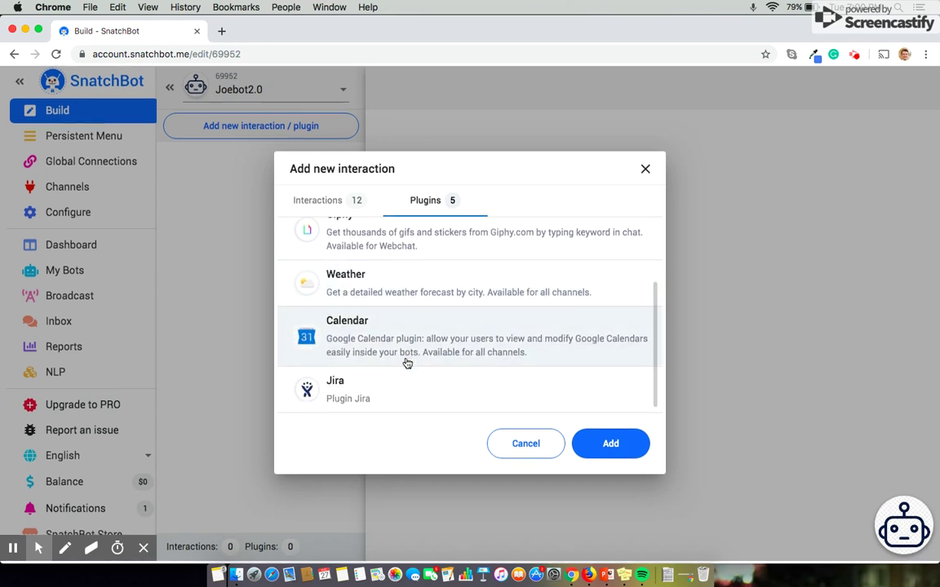
{"action": "left_click", "coordinate": [319, 203]}
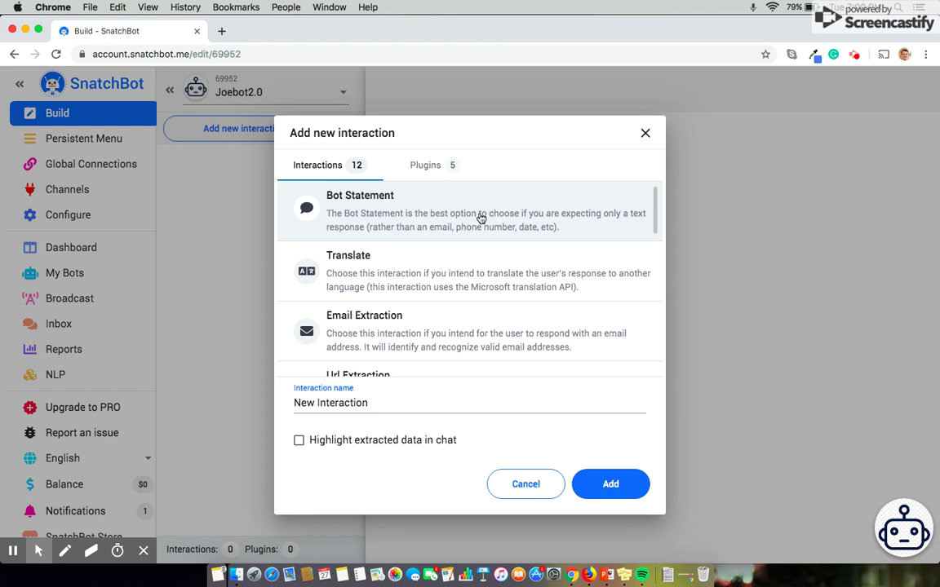
{"action": "triple_click", "coordinate": [341, 405]}
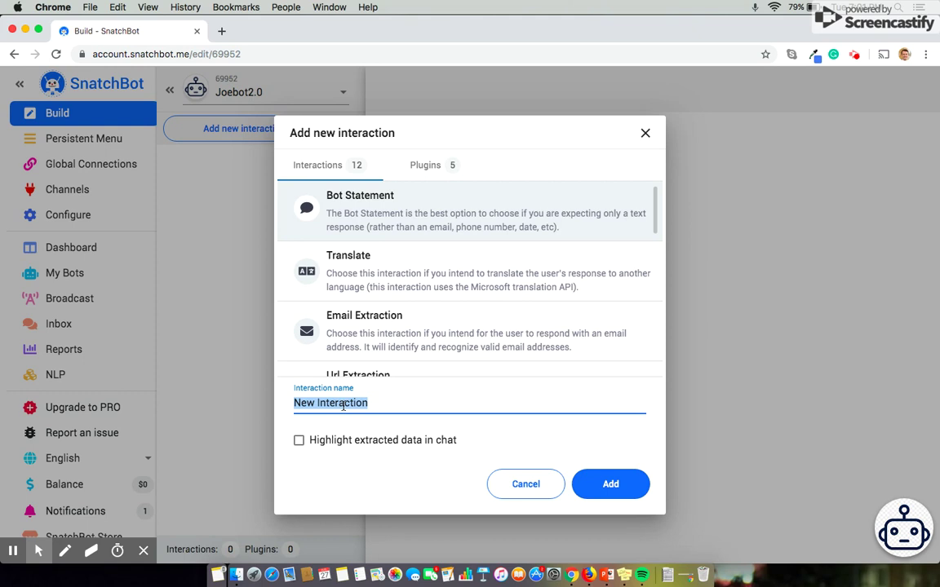
{"action": "type", "text": "Hello"}
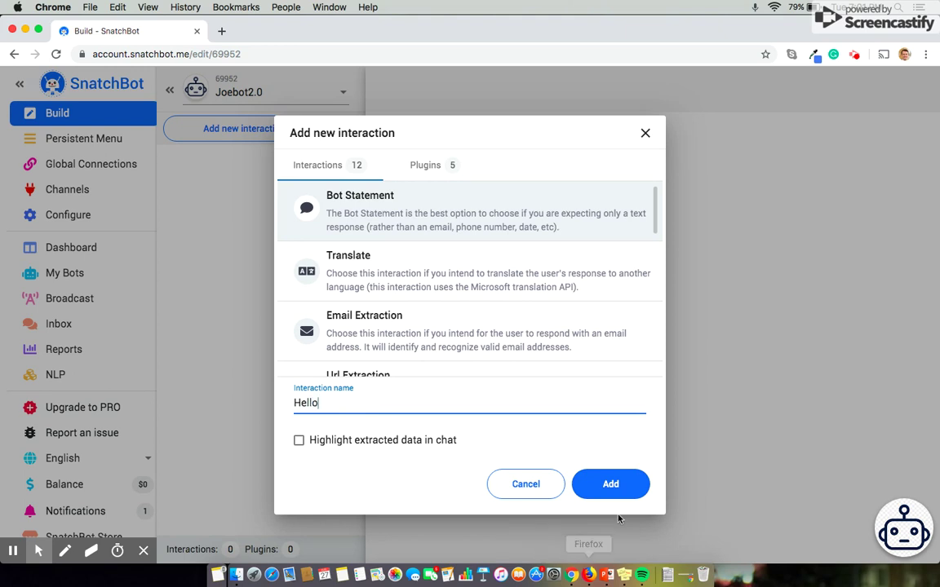
{"action": "left_click", "coordinate": [608, 485]}
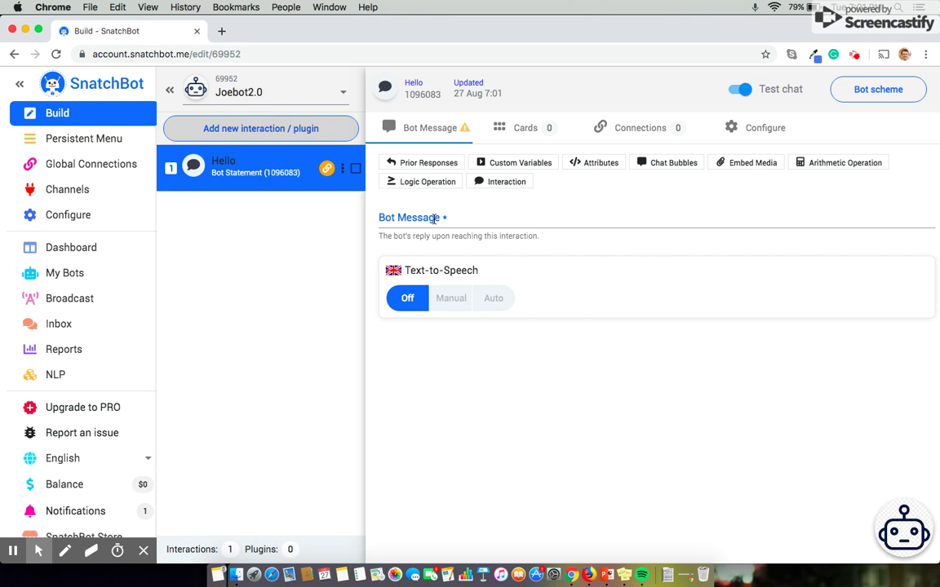
Step: Enter 'Hi! Would you like to chat?' as the Hello statement's bot message and save it
{"action": "left_click", "coordinate": [433, 218]}
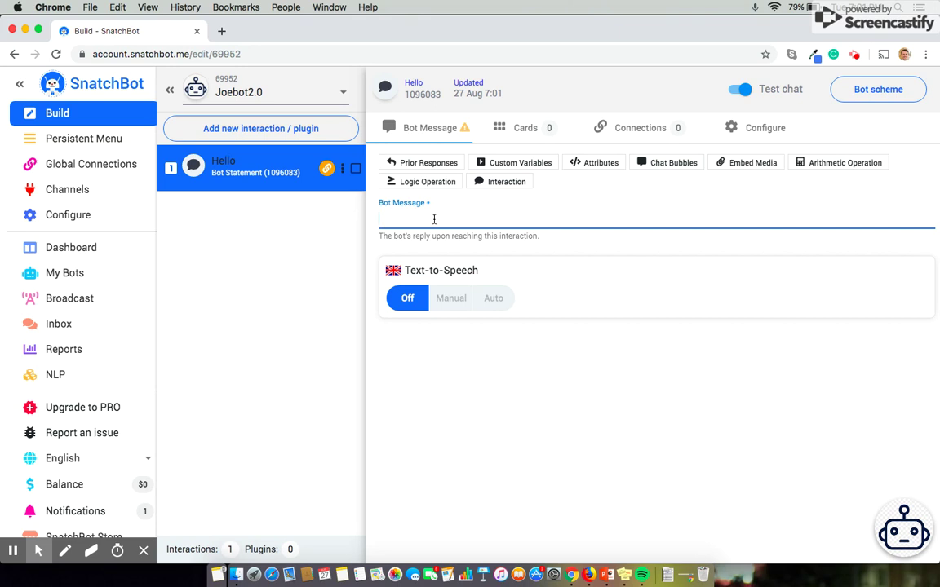
{"action": "type", "text": "Hi! Would you like to chat?"}
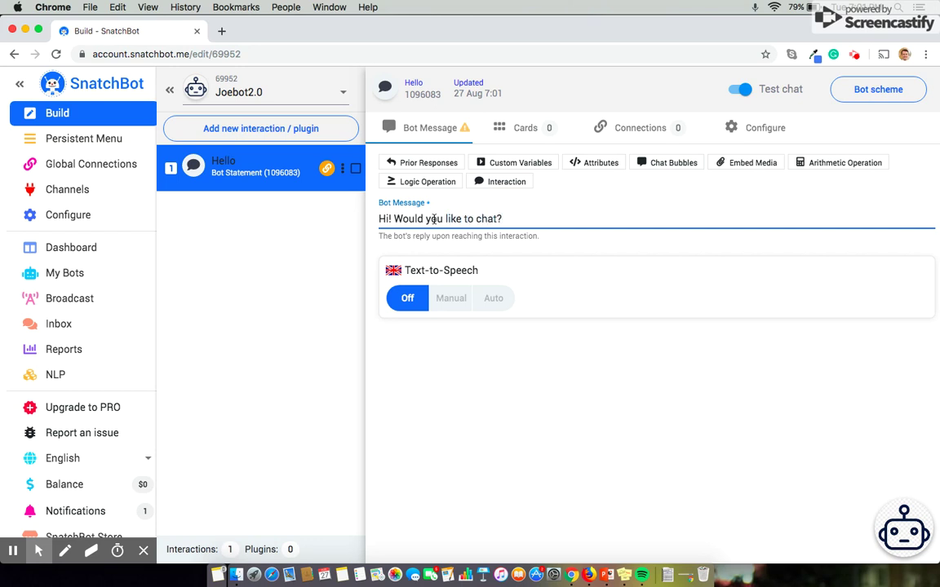
{"action": "left_click", "coordinate": [499, 353]}
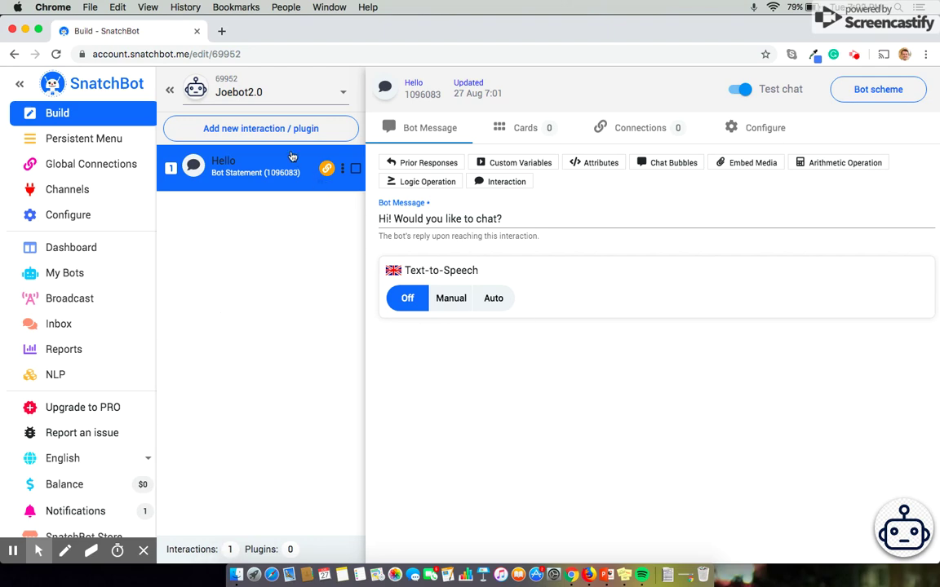
Step: Add a second Bot Statement interaction named 'Goodbye'
{"action": "left_click", "coordinate": [273, 133]}
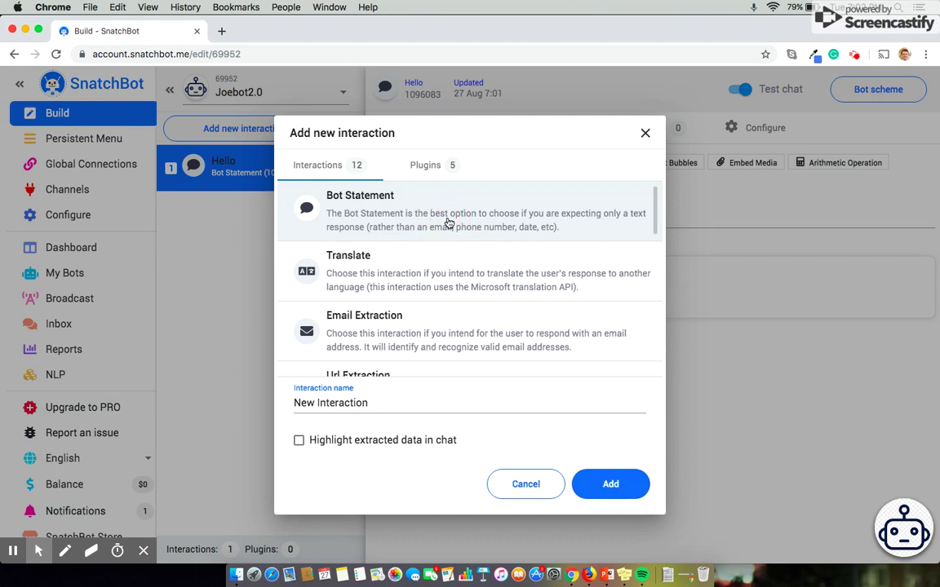
{"action": "triple_click", "coordinate": [347, 402]}
{"action": "type", "text": "Goodbye"}
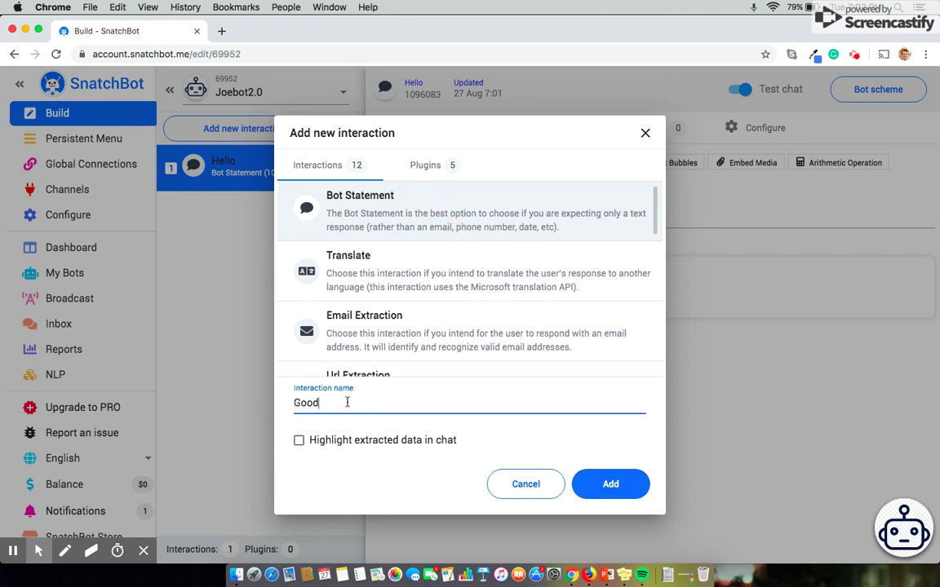
{"action": "left_click", "coordinate": [614, 482]}
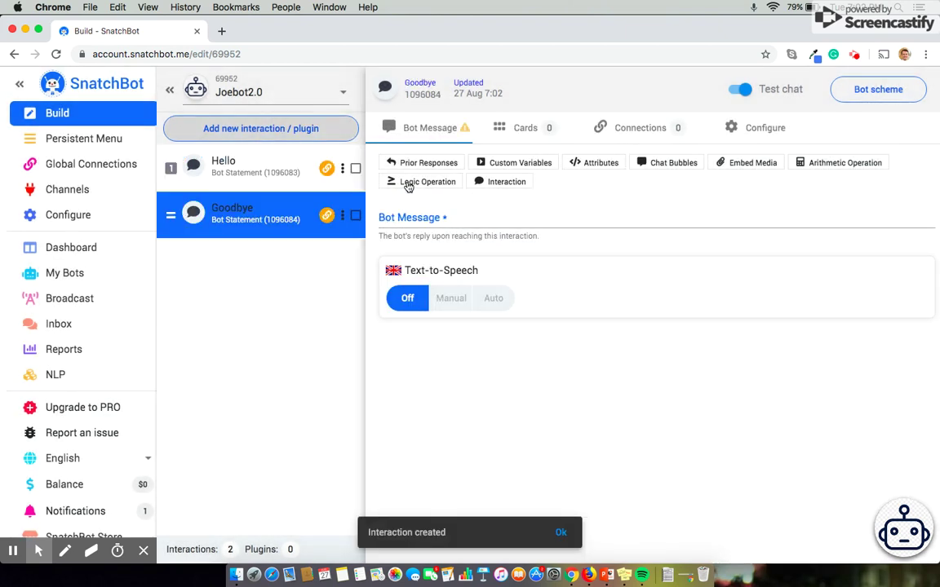
Step: Set the Goodbye bot message to 'Thanks for chatting!' and save it
{"action": "left_click", "coordinate": [420, 220]}
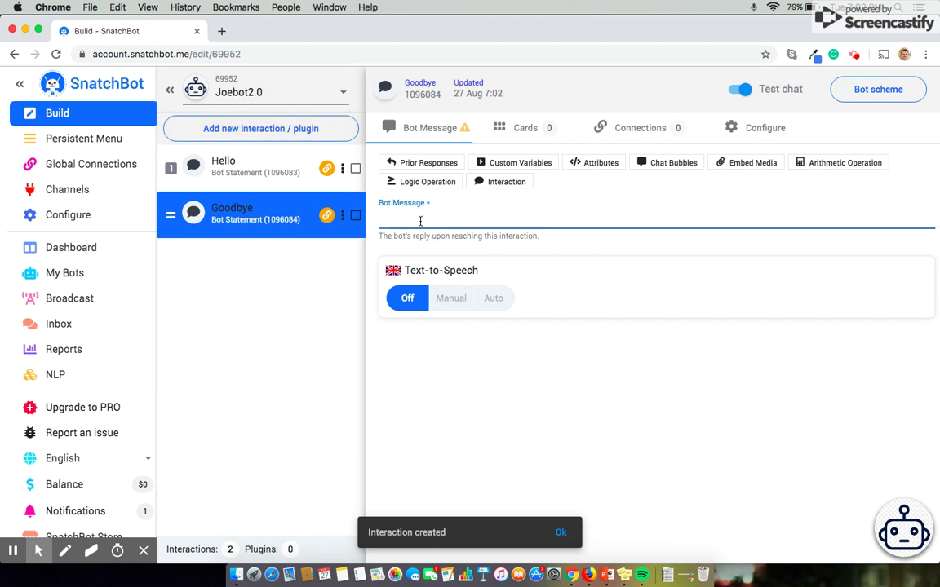
{"action": "type", "text": "Thanks"}
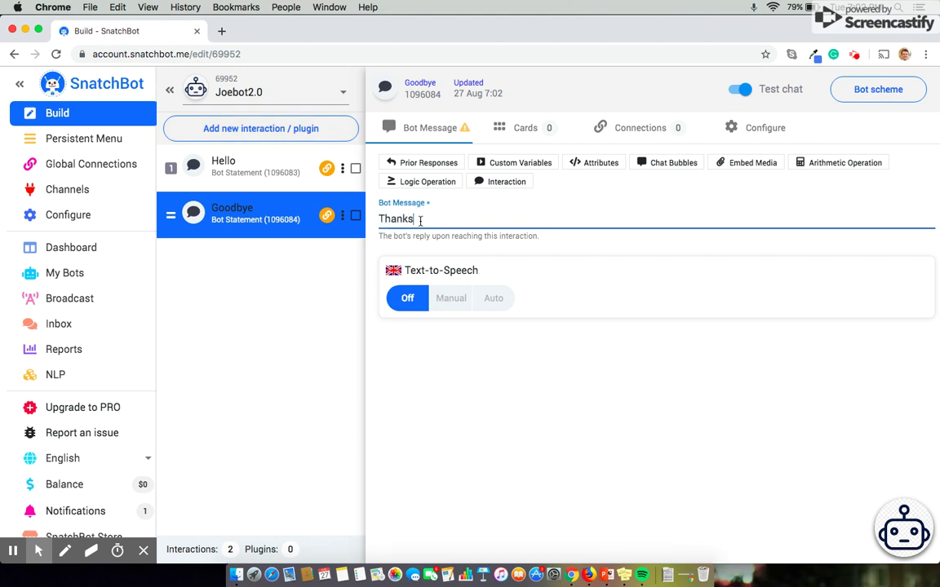
{"action": "type", "text": "for chatting!"}
{"action": "left_click", "coordinate": [496, 372]}
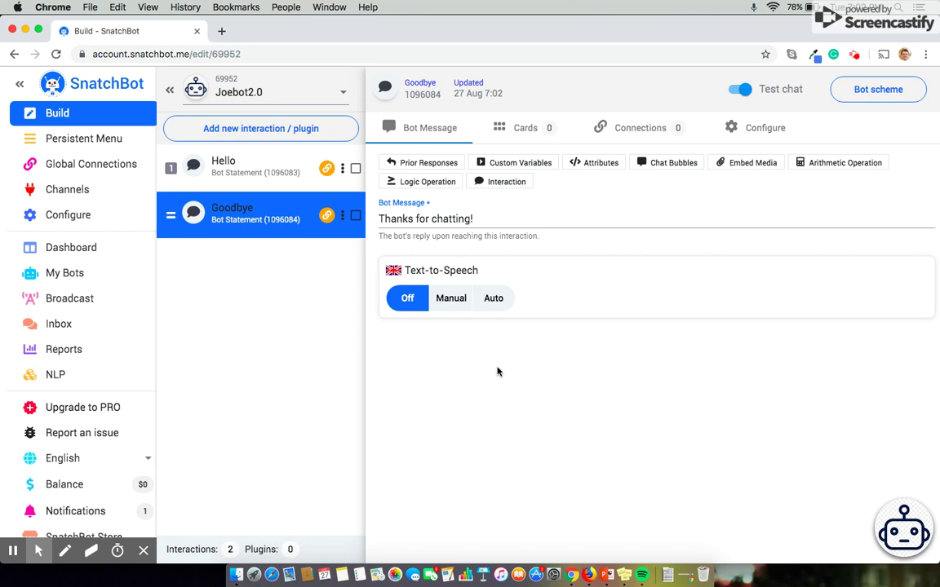
Step: Select the Hello statement and show its Connections settings
{"action": "left_click", "coordinate": [278, 170]}
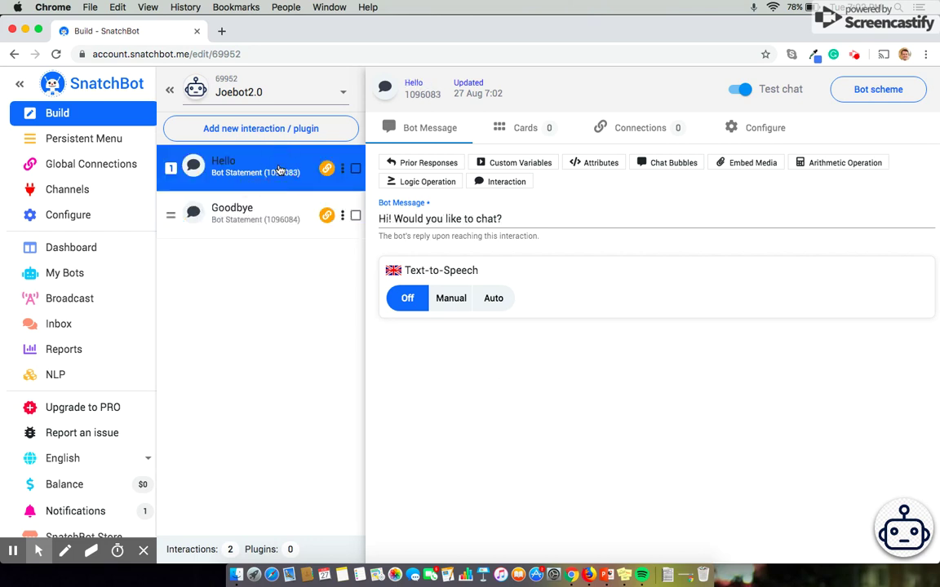
{"action": "left_click", "coordinate": [327, 170]}
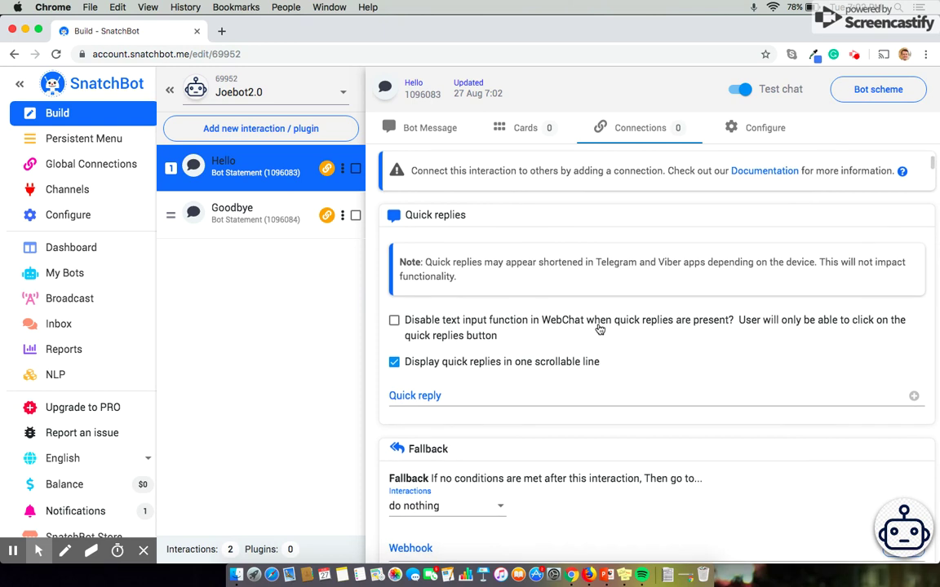
{"action": "scroll", "coordinate": [600, 328], "scroll_direction": "down", "scroll_amount": 2}
{"action": "scroll", "coordinate": [600, 328], "scroll_direction": "up", "scroll_amount": 2}
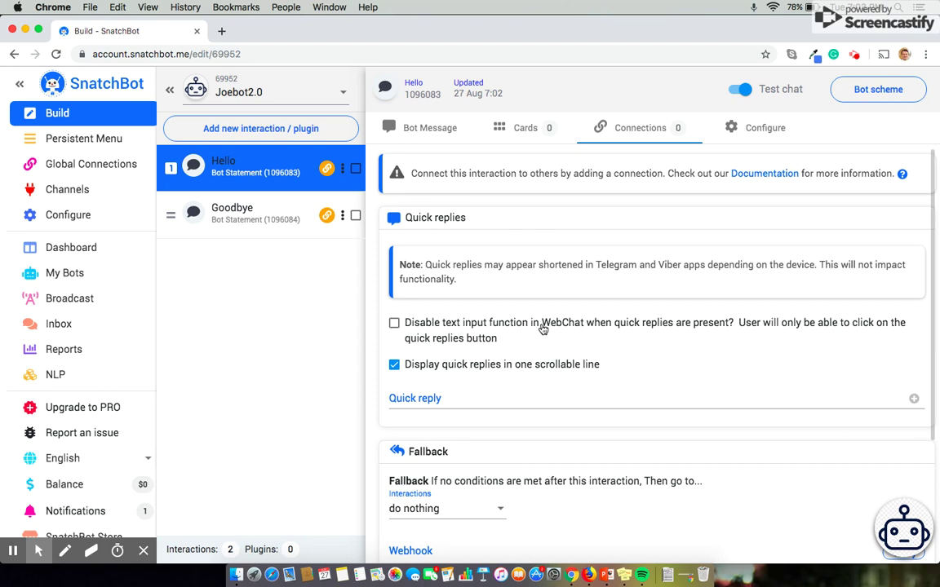
Step: Add a 'No' quick reply to Hello and agree to connect it
{"action": "left_click", "coordinate": [425, 398]}
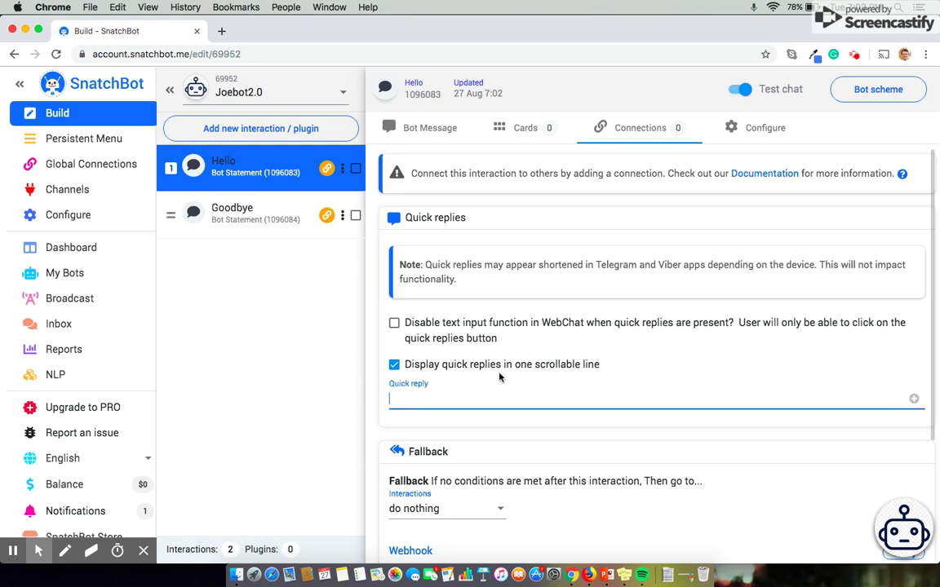
{"action": "type", "text": "No"}
{"action": "key", "text": "Return"}
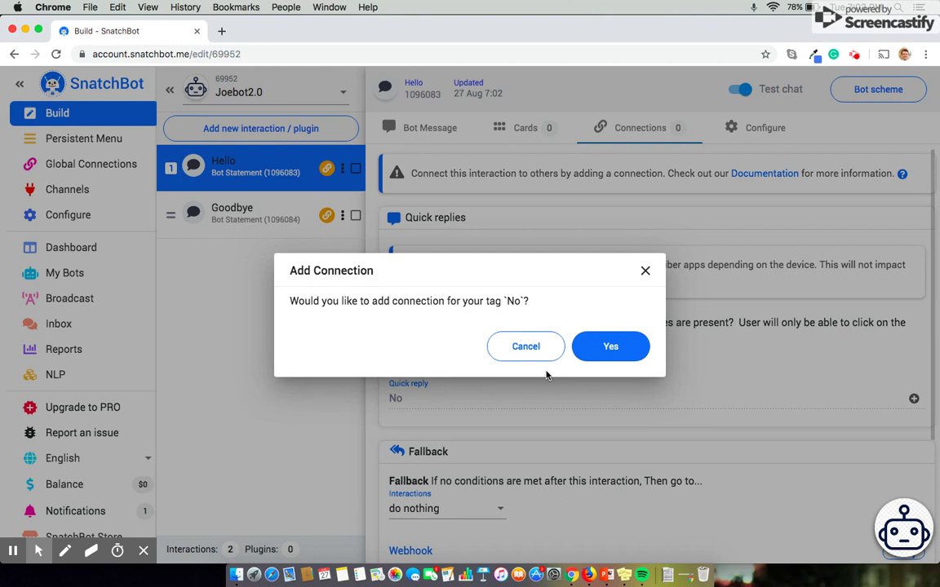
{"action": "left_click", "coordinate": [610, 346]}
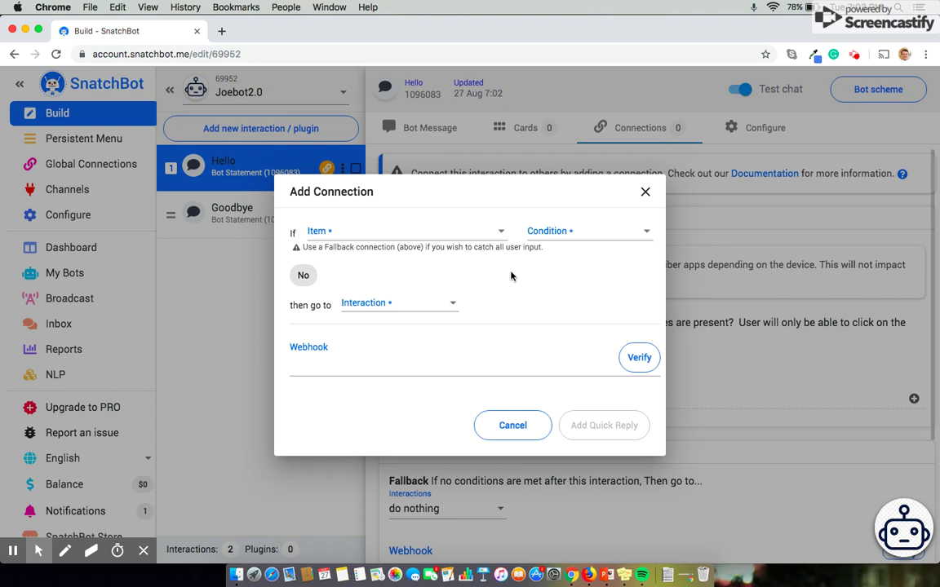
Step: Route 'No' to Goodbye when the Response contains it as a whole word, skipping synonyms
{"action": "left_click", "coordinate": [485, 231]}
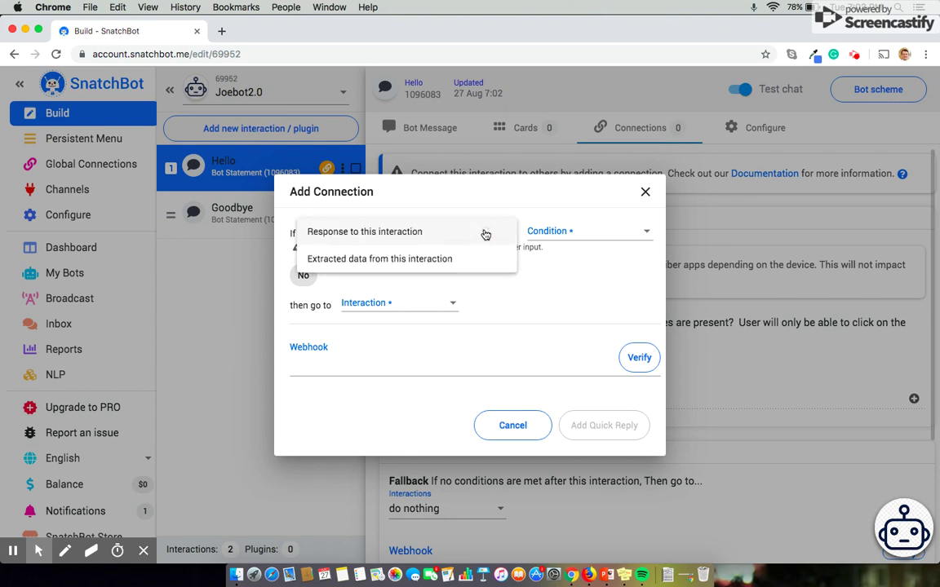
{"action": "left_click", "coordinate": [397, 233]}
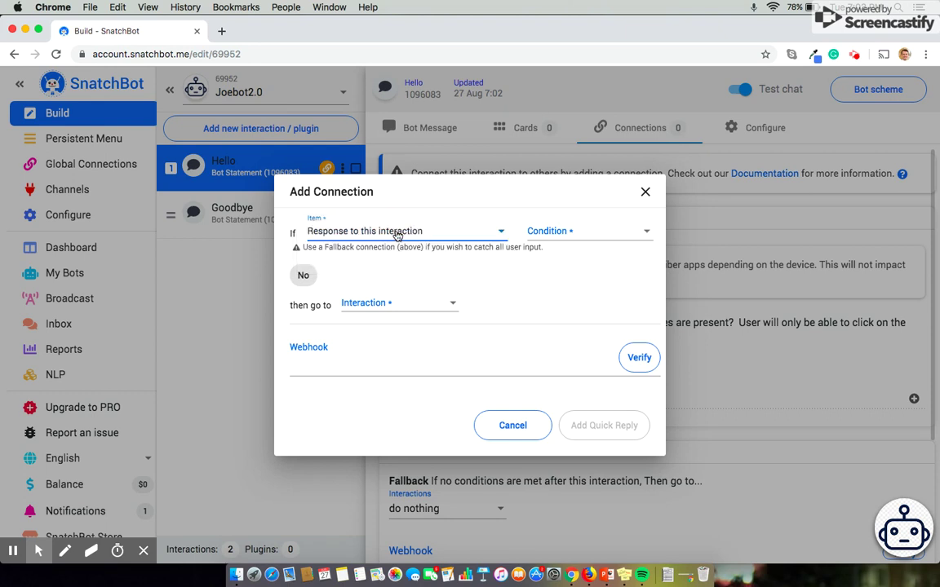
{"action": "left_click", "coordinate": [562, 233]}
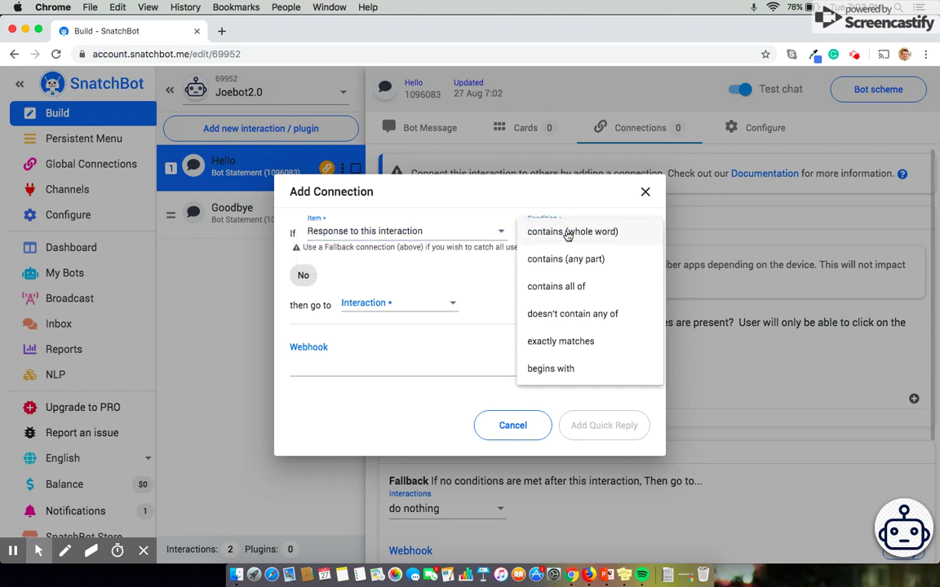
{"action": "left_click", "coordinate": [560, 236]}
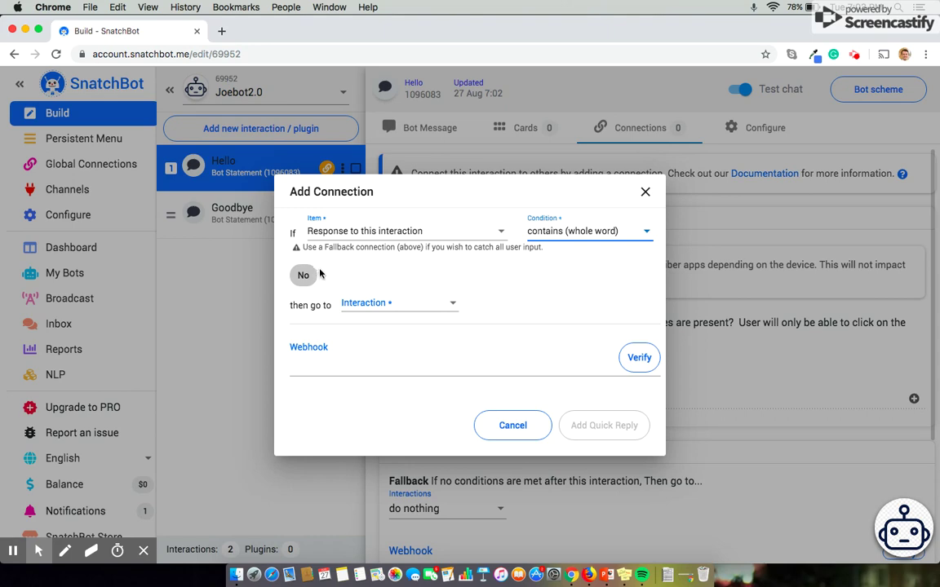
{"action": "left_click", "coordinate": [389, 309]}
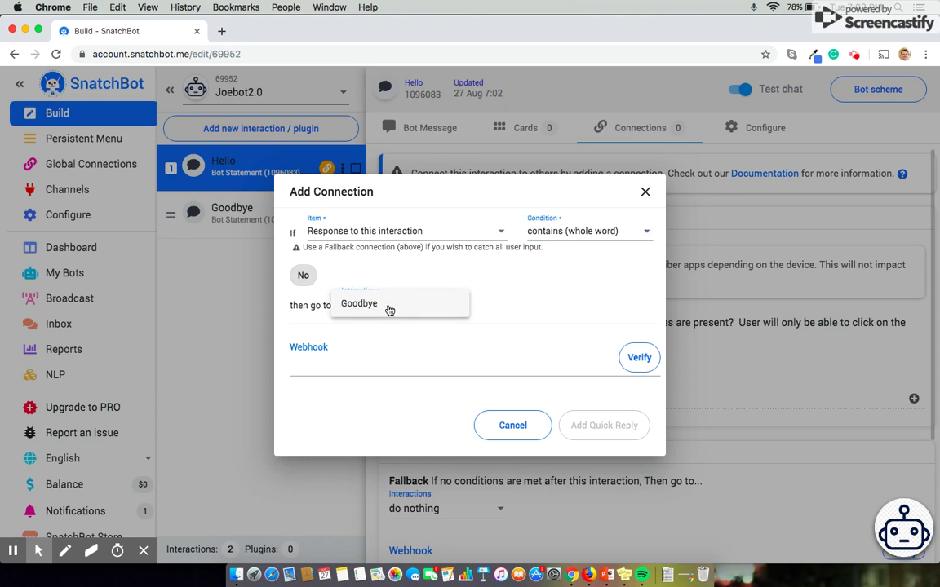
{"action": "left_click", "coordinate": [382, 308]}
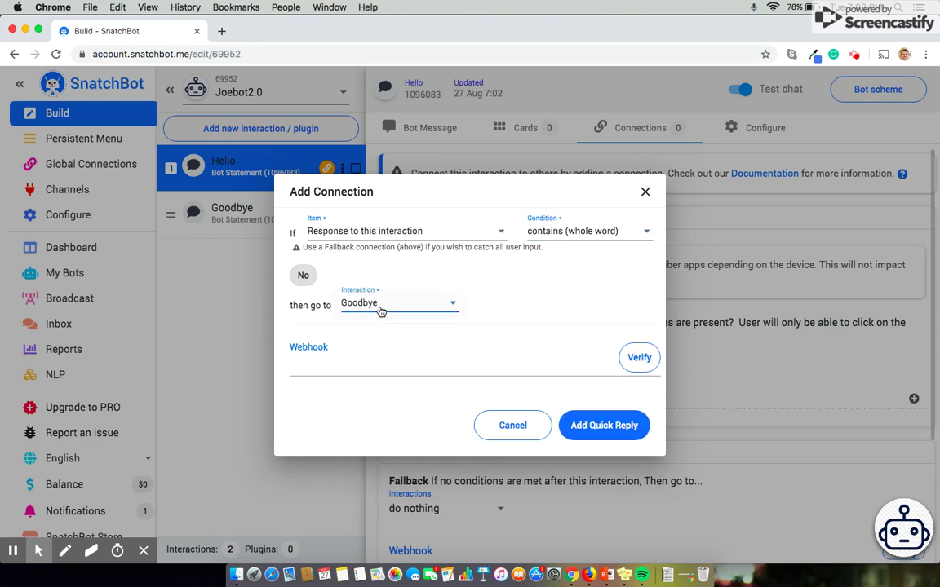
{"action": "left_click", "coordinate": [597, 426]}
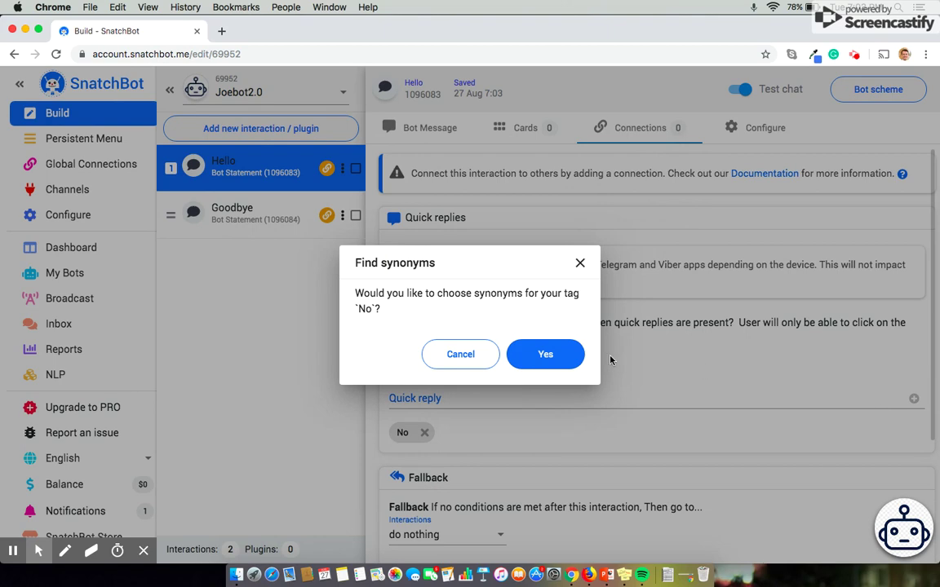
{"action": "left_click", "coordinate": [459, 354]}
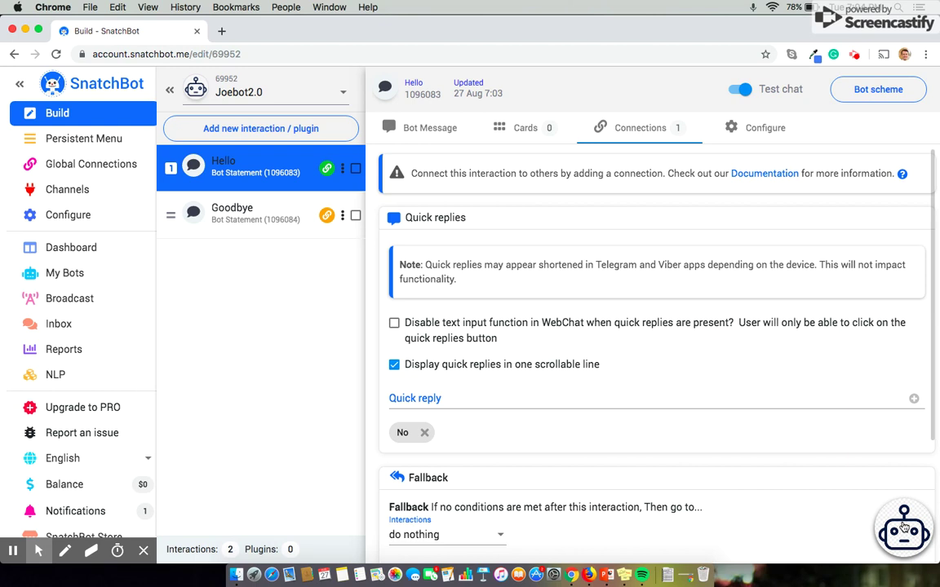
{"action": "left_click", "coordinate": [904, 527]}
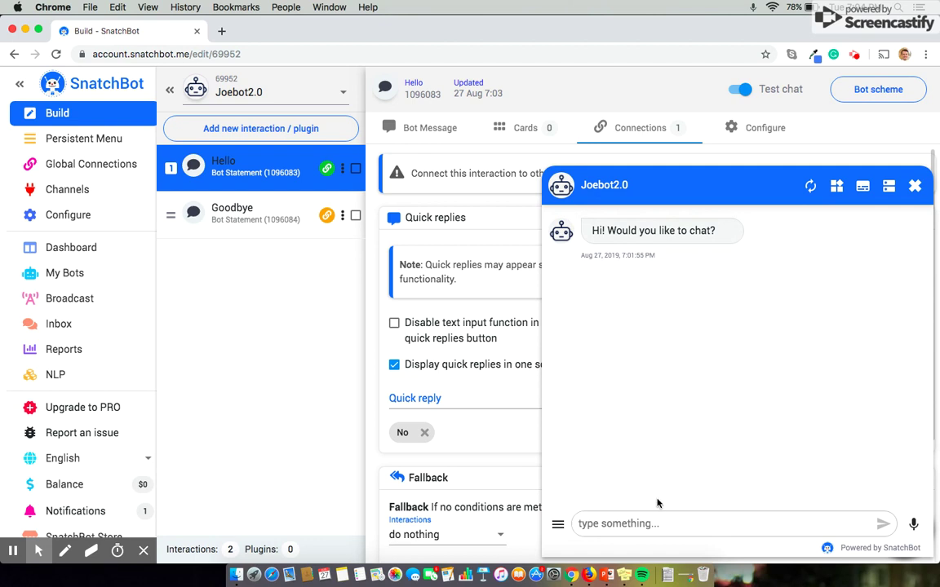
Step: Send 'No' in the test chat to get the 'Thanks for chatting!' reply
{"action": "left_click", "coordinate": [658, 521]}
{"action": "type", "text": "No"}
{"action": "key", "text": "Return"}
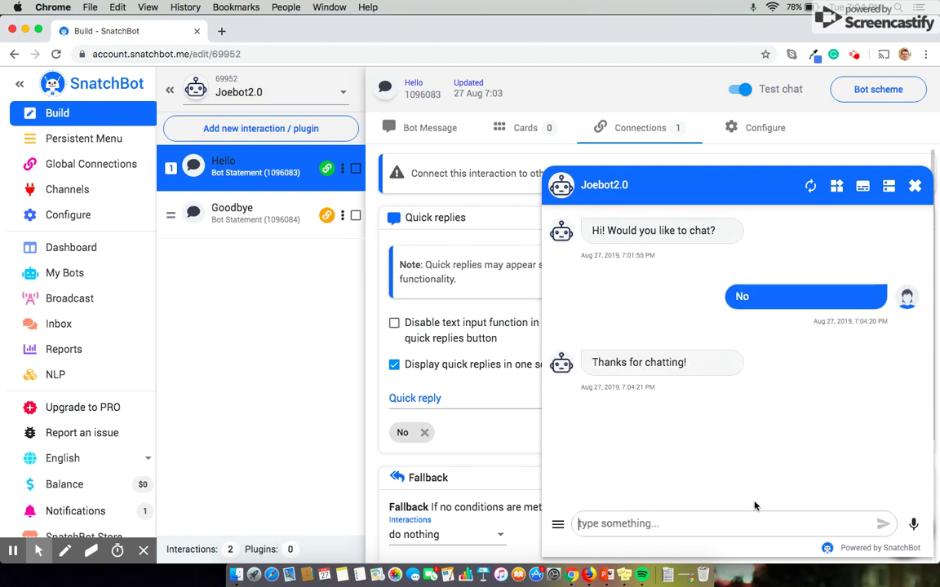